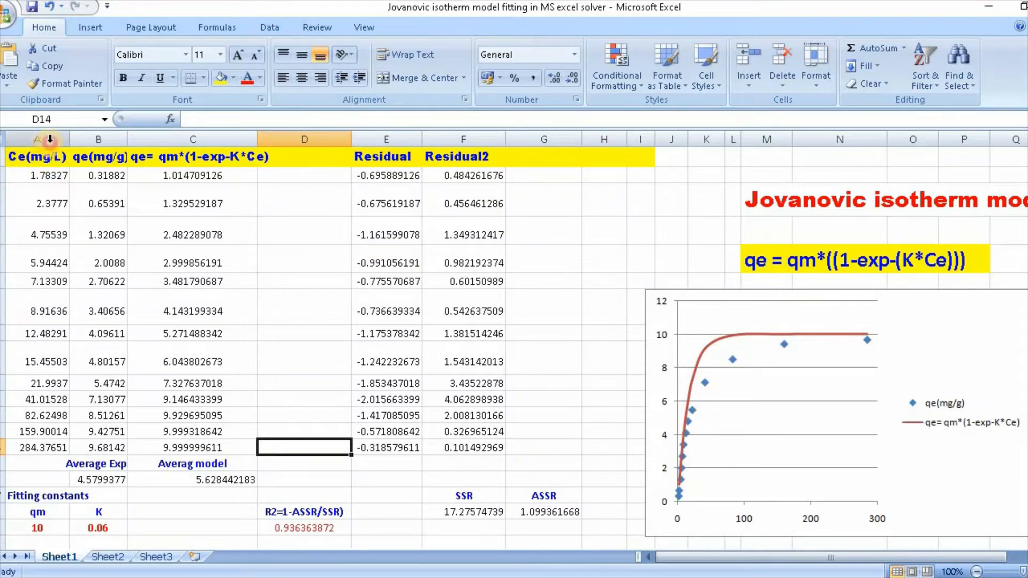
# Examine the Ce and qe data columns, the qm and K fitting constants, and the model column's heading
pyautogui.moveTo(46, 140); pyautogui.dragTo(86, 141)
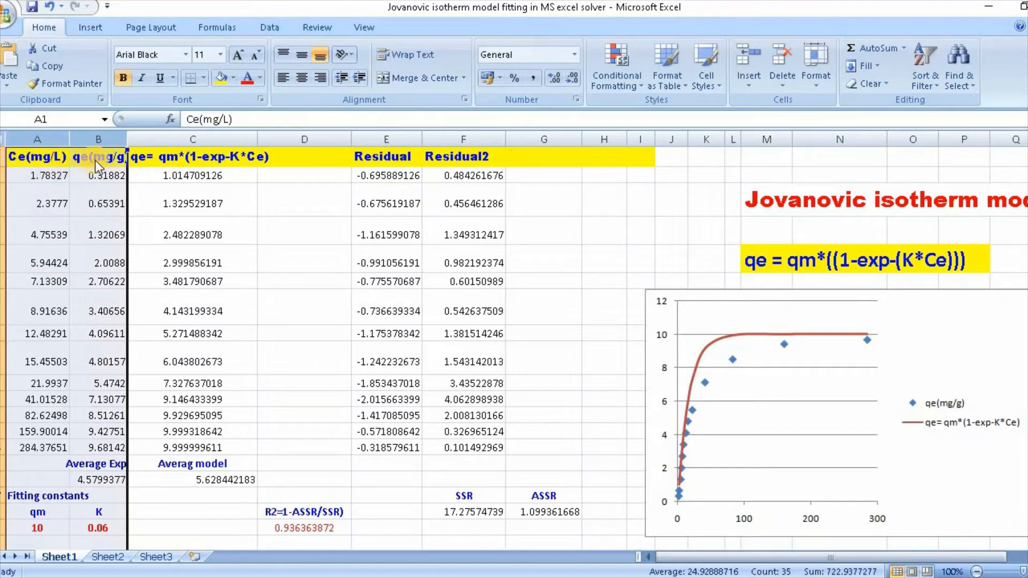
pyautogui.click(289, 236)
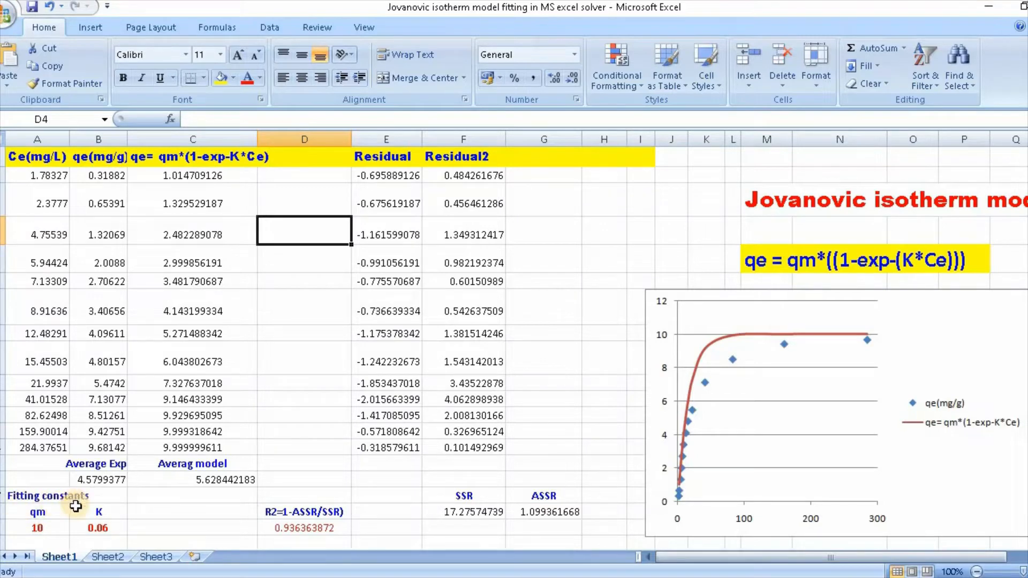
pyautogui.click(39, 512)
pyautogui.click(100, 512)
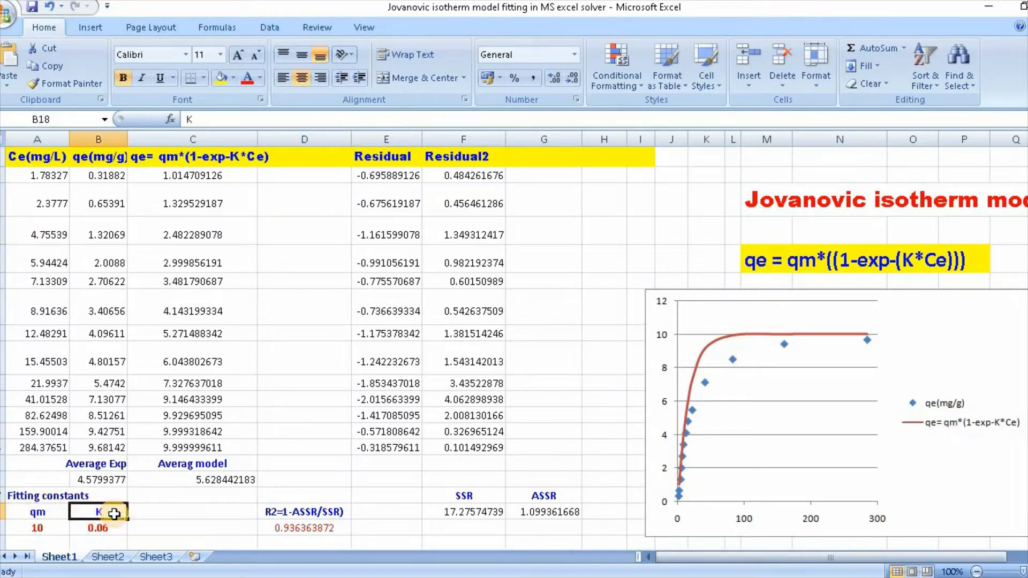
pyautogui.click(48, 528)
pyautogui.click(85, 529)
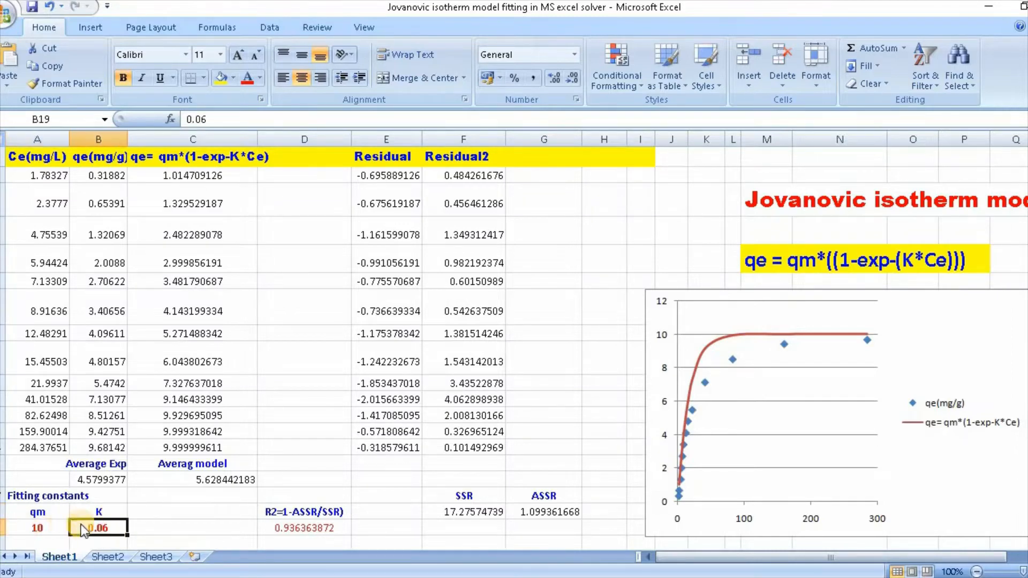
pyautogui.click(158, 157)
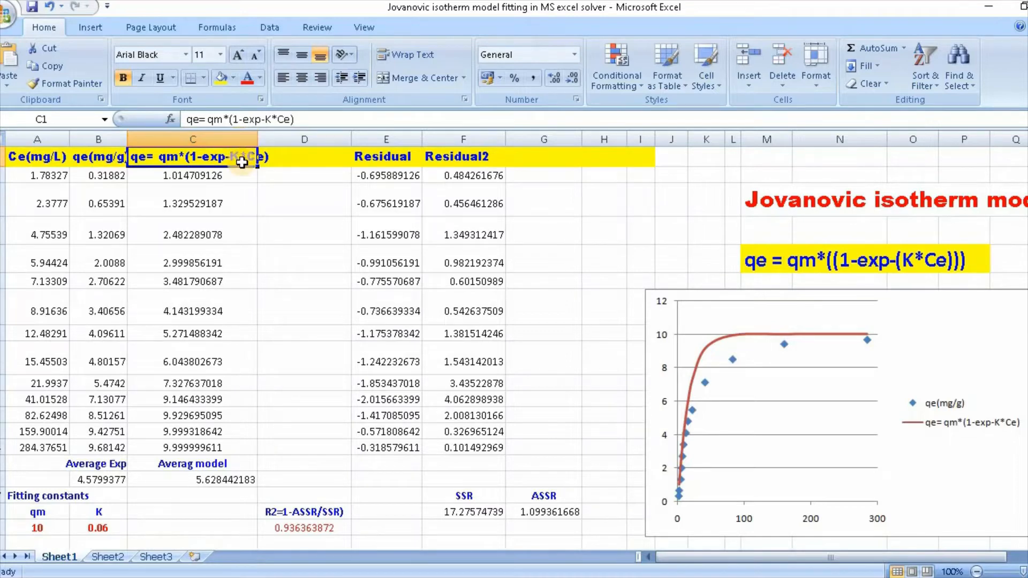
pyautogui.click(265, 199)
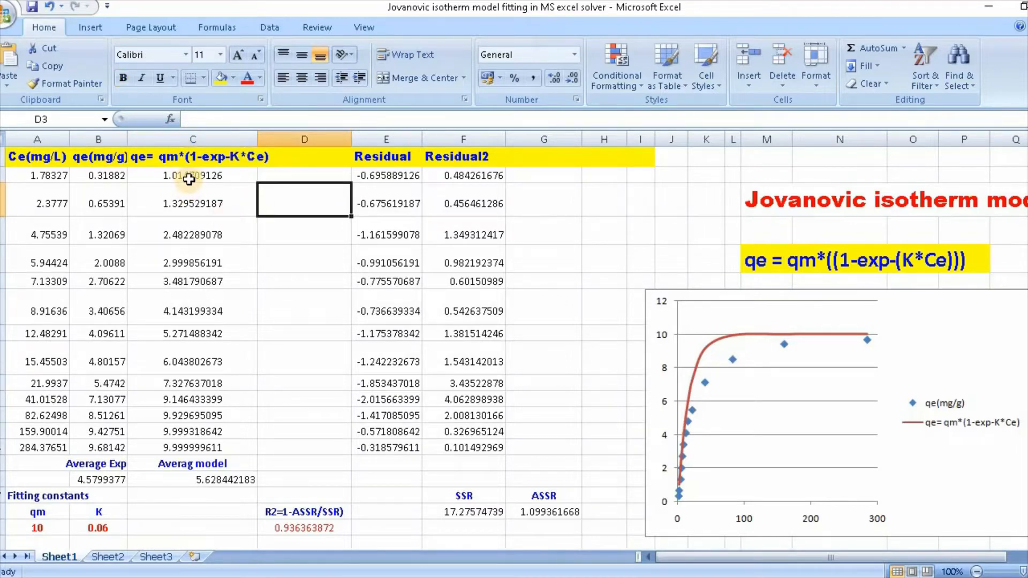
# Review the Jovanovic model formula in C2 and fill it down through C14
pyautogui.click(189, 179)
pyautogui.doubleClick(189, 179)
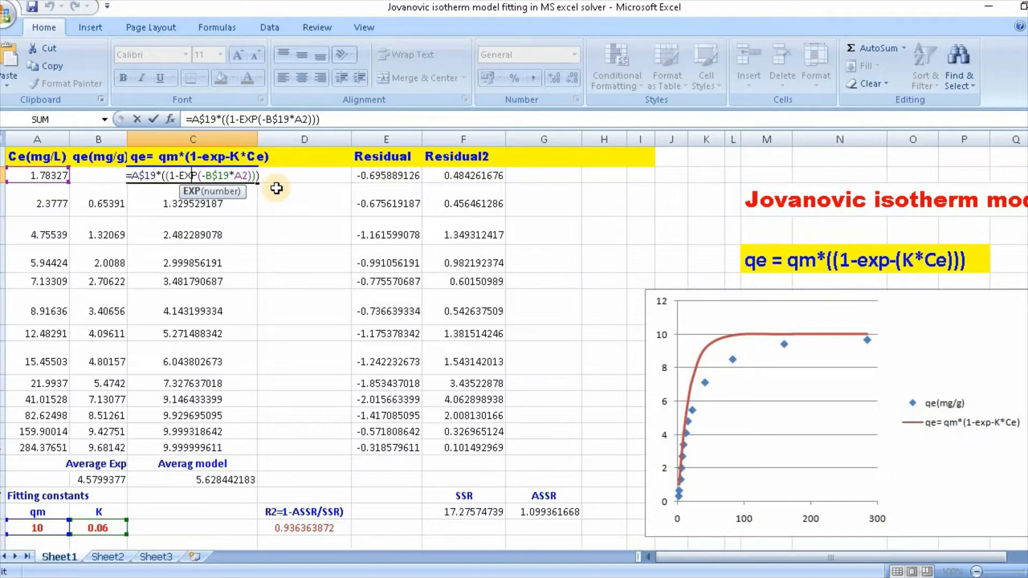
pyautogui.press('Return')
pyautogui.click(213, 174)
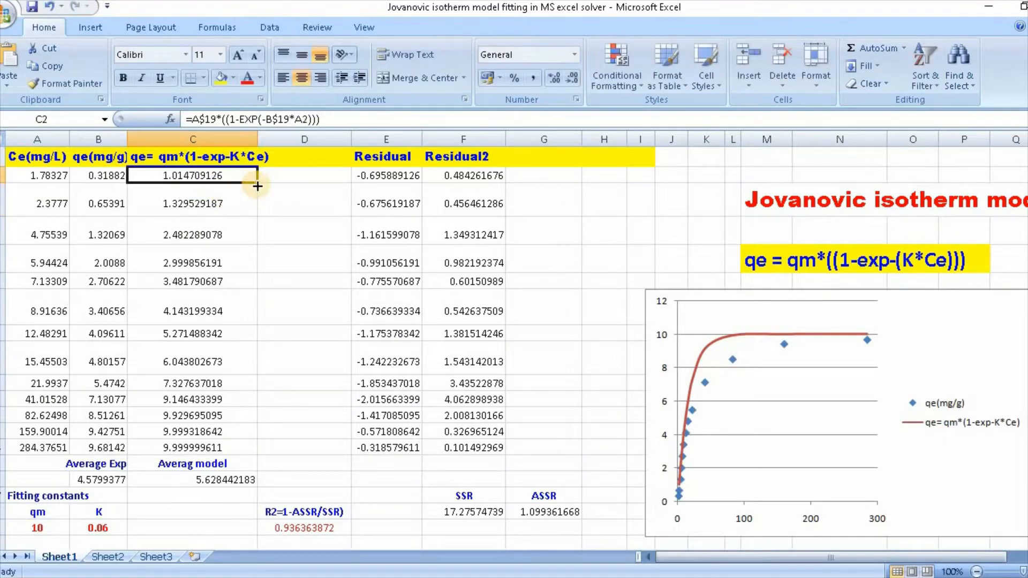
pyautogui.moveTo(257, 186); pyautogui.dragTo(262, 453)
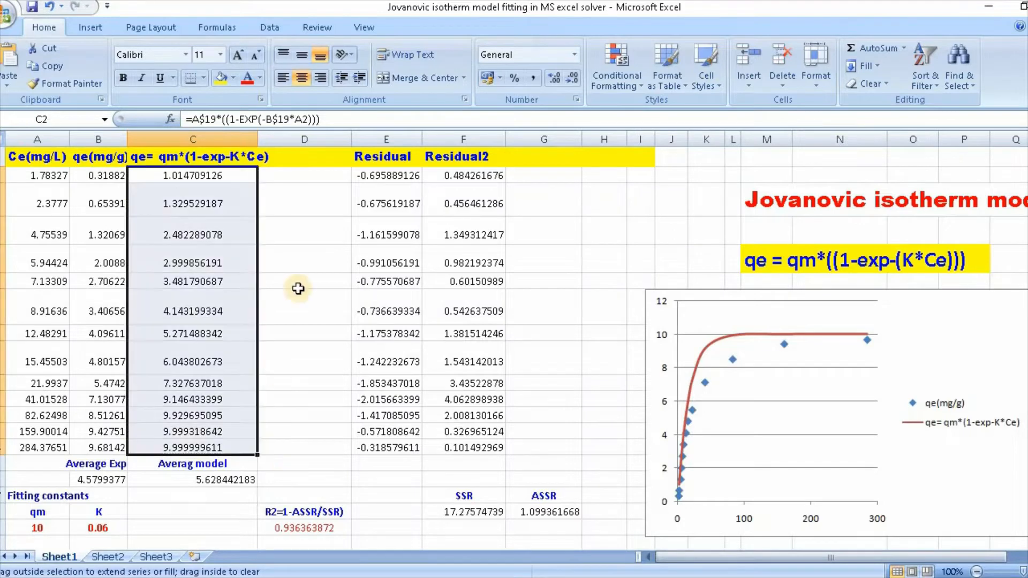
# Review the Residual formula in E2 and fill it down through E14
pyautogui.click(404, 176)
pyautogui.doubleClick(405, 178)
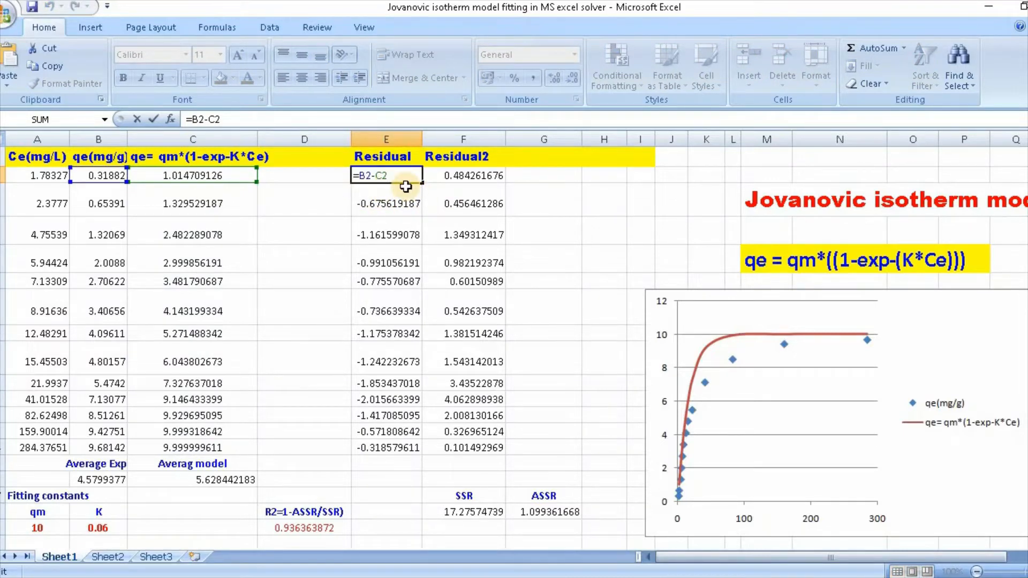
pyautogui.press('Return')
pyautogui.click(403, 177)
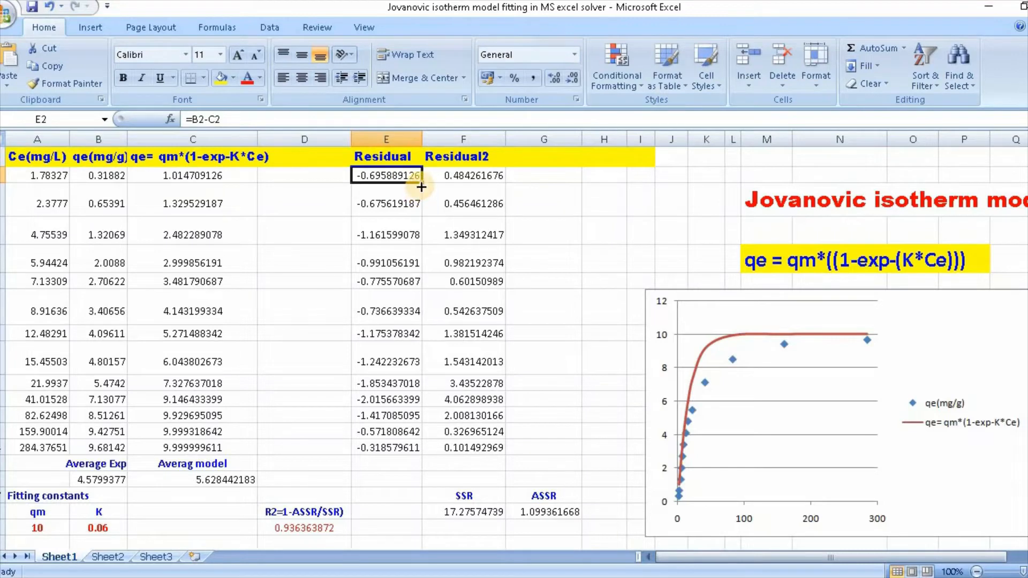
pyautogui.moveTo(422, 187); pyautogui.dragTo(428, 449)
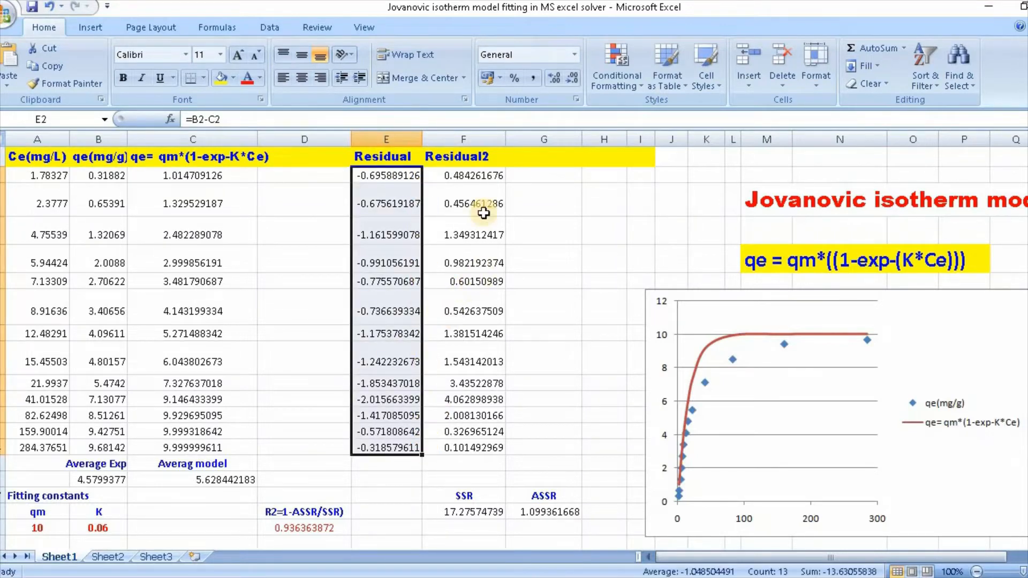
# Review the squared-residual formula in F2 and fill it down through F14
pyautogui.doubleClick(481, 175)
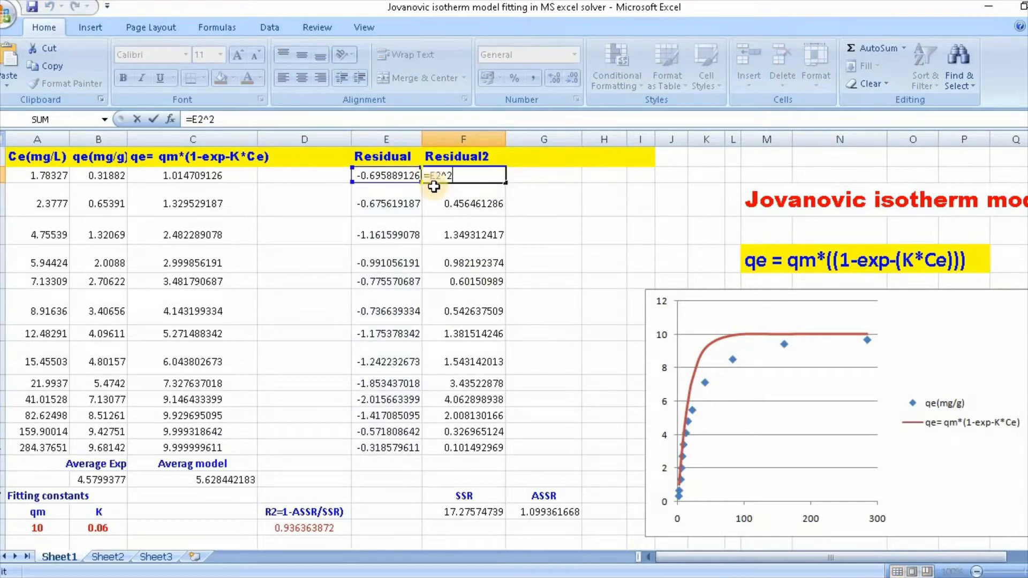
pyautogui.press('Return')
pyautogui.click(483, 177)
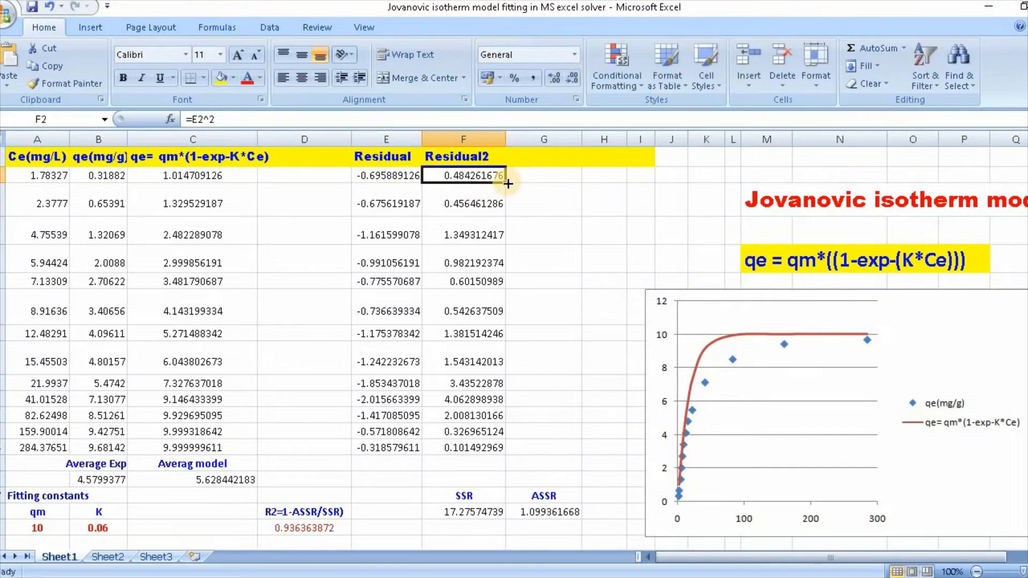
pyautogui.moveTo(506, 184); pyautogui.dragTo(515, 456)
# Inspect the SSR formula in F18 and the range it sums, keeping the formula as is
pyautogui.scroll(-1, 530, 386)
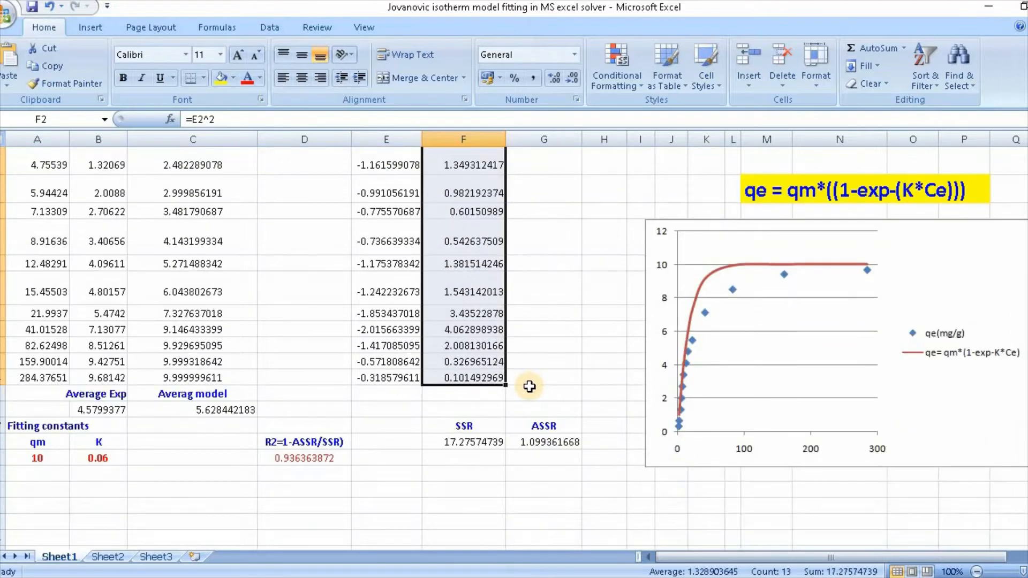
pyautogui.scroll(1, 530, 386)
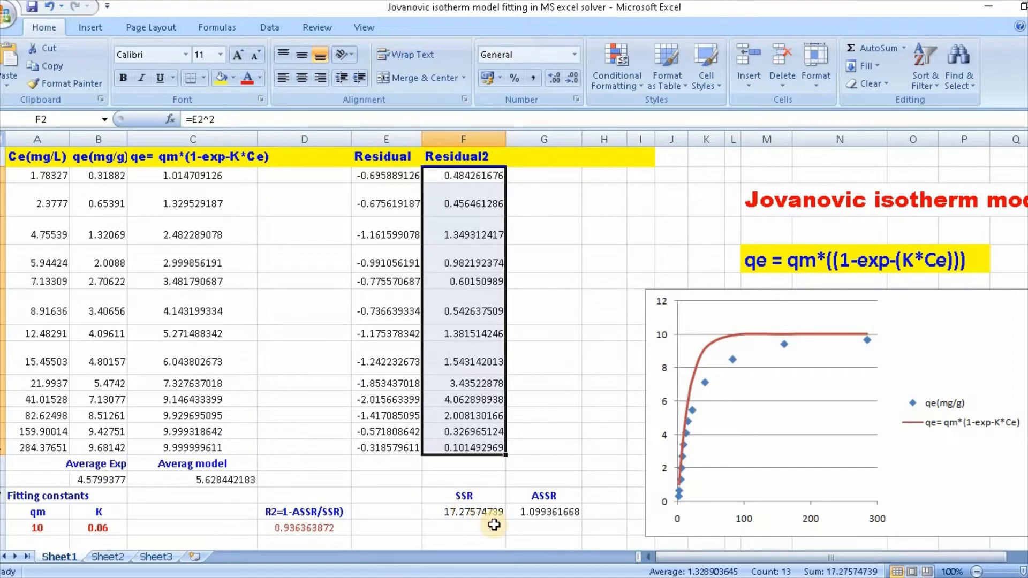
pyautogui.click(475, 515)
pyautogui.doubleClick(474, 513)
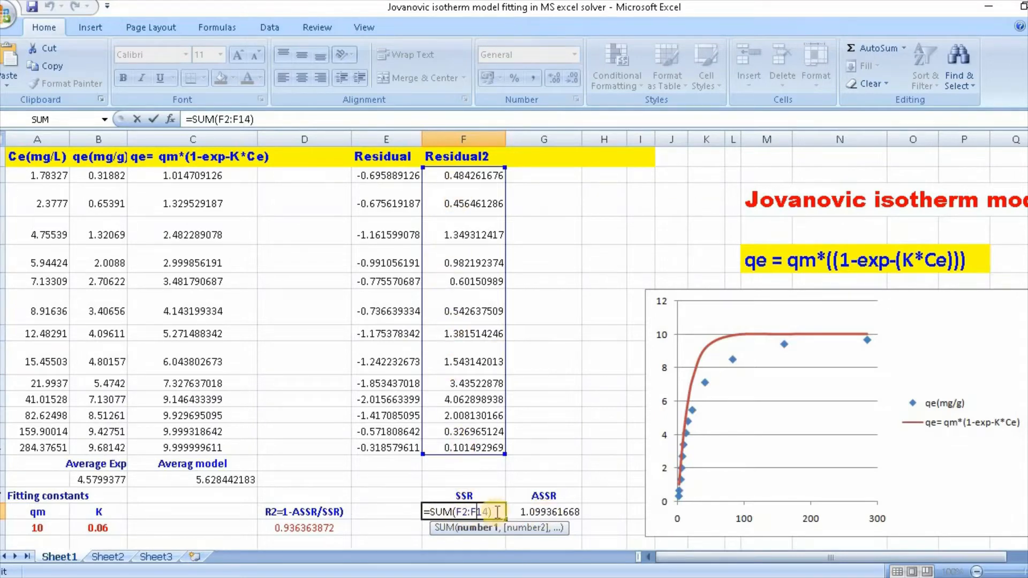
pyautogui.press('Return')
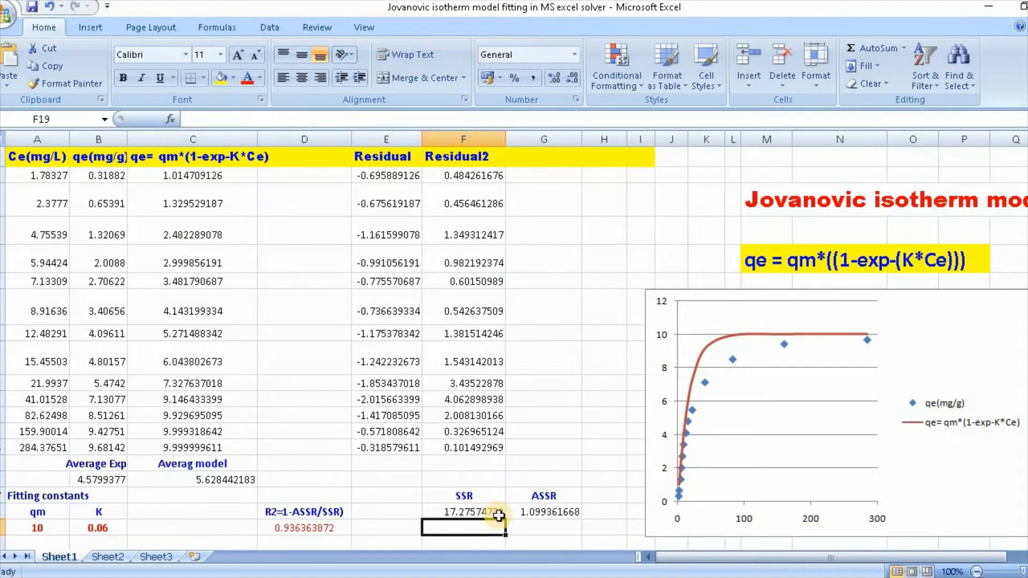
# Run Solver to minimize the SSR cell F18 by changing A19:B19, and keep the Solver solution
pyautogui.click(480, 511)
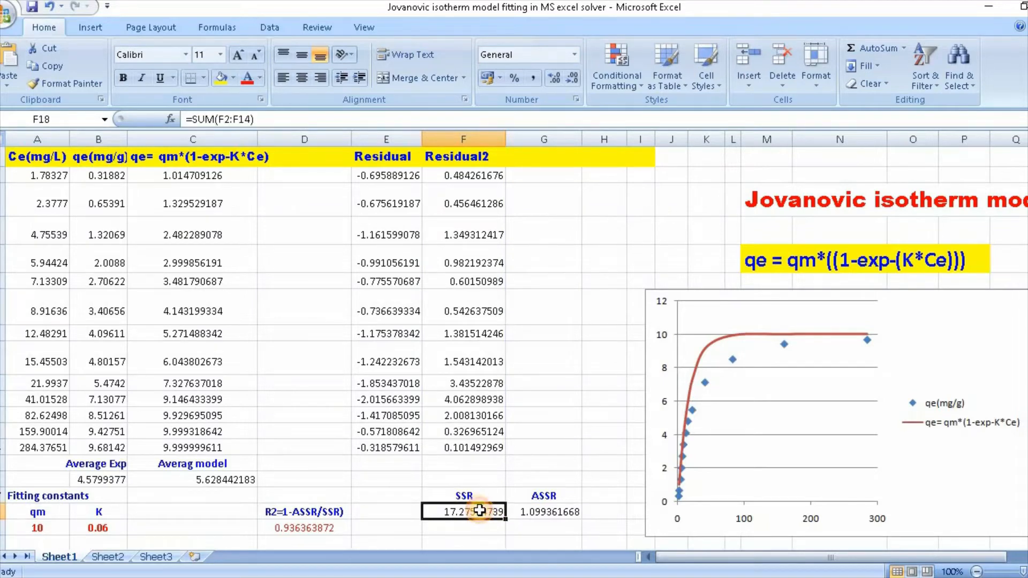
pyautogui.click(271, 28)
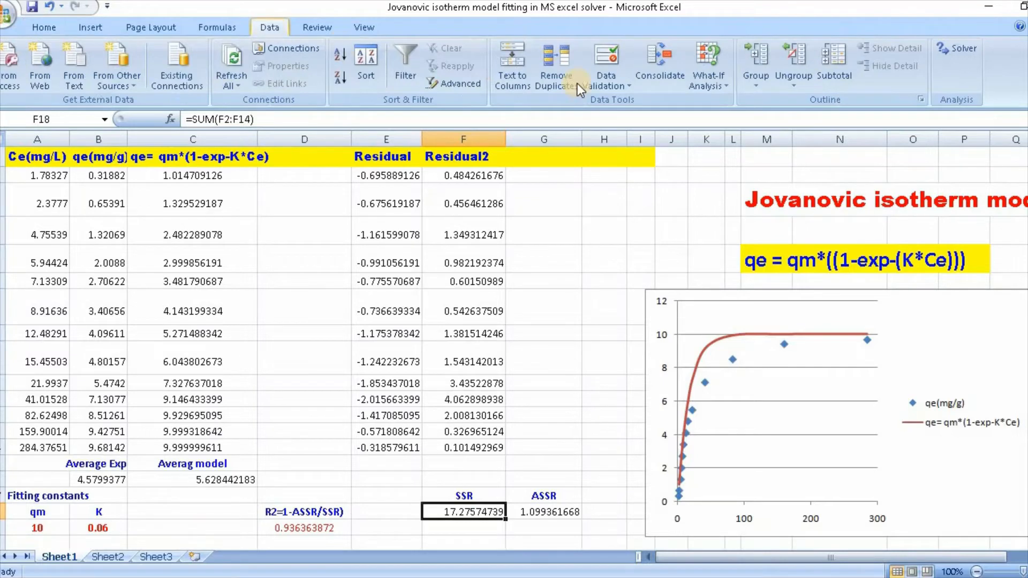
pyautogui.click(956, 50)
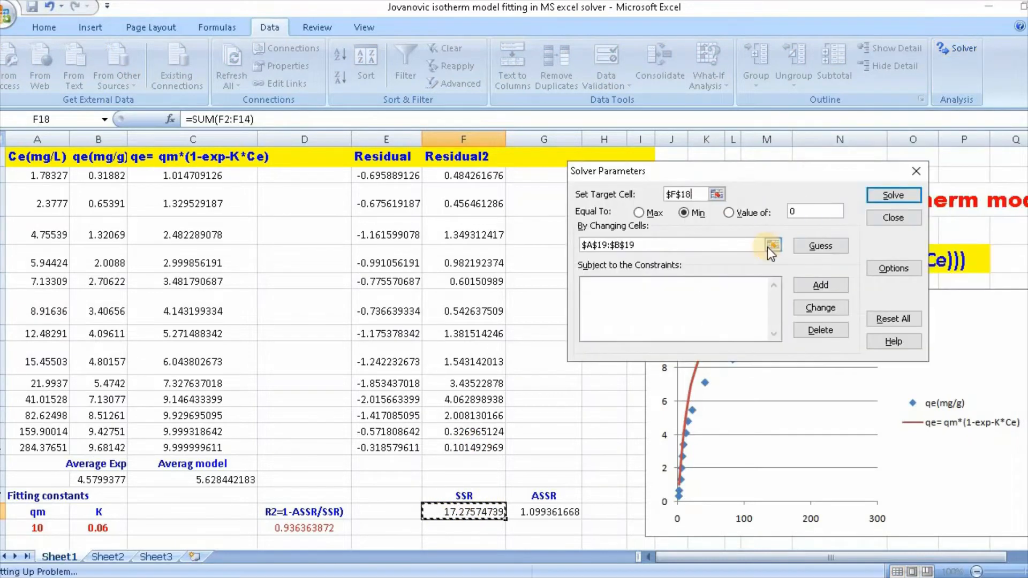
pyautogui.click(769, 246)
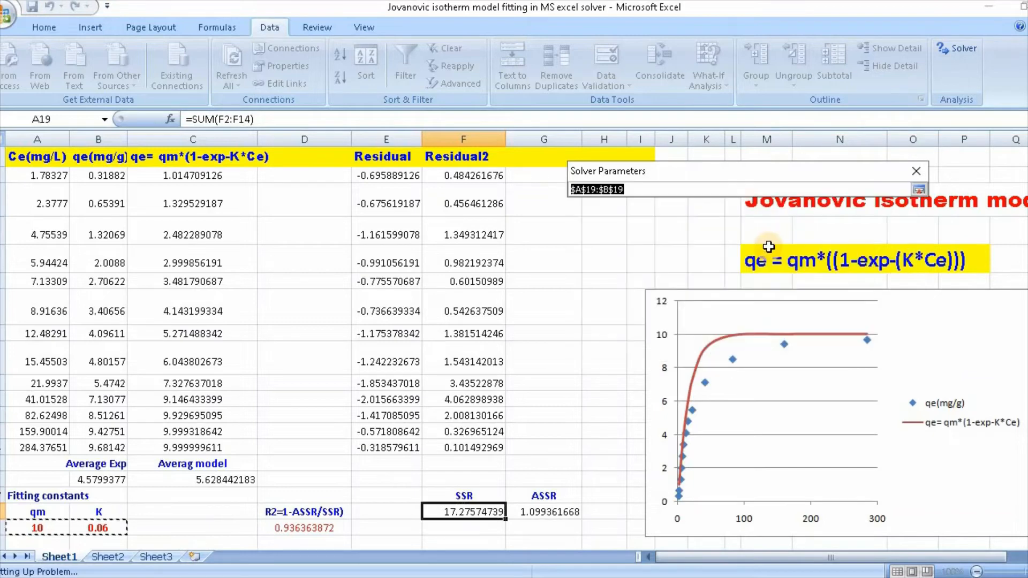
pyautogui.click(919, 189)
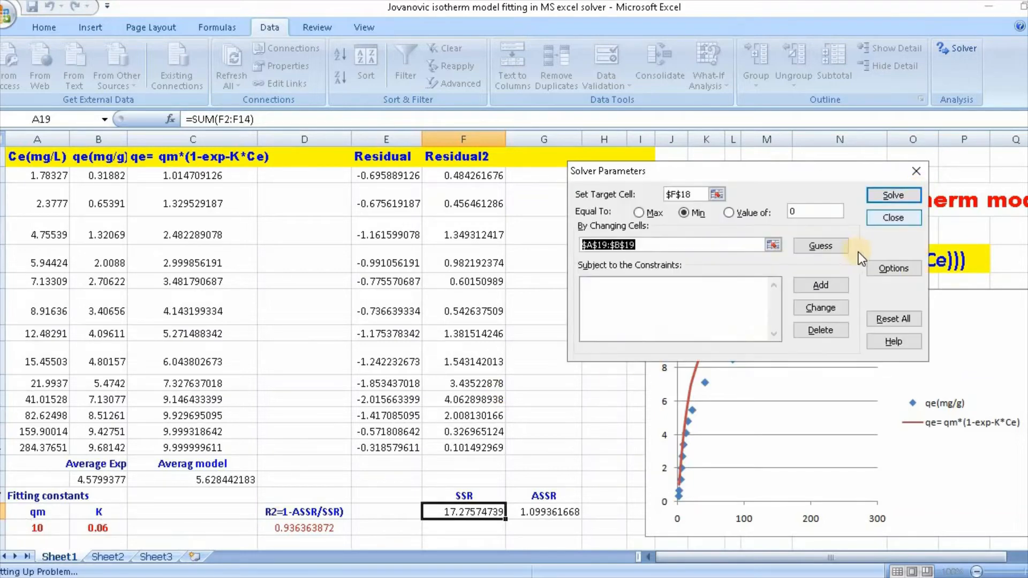
pyautogui.click(881, 195)
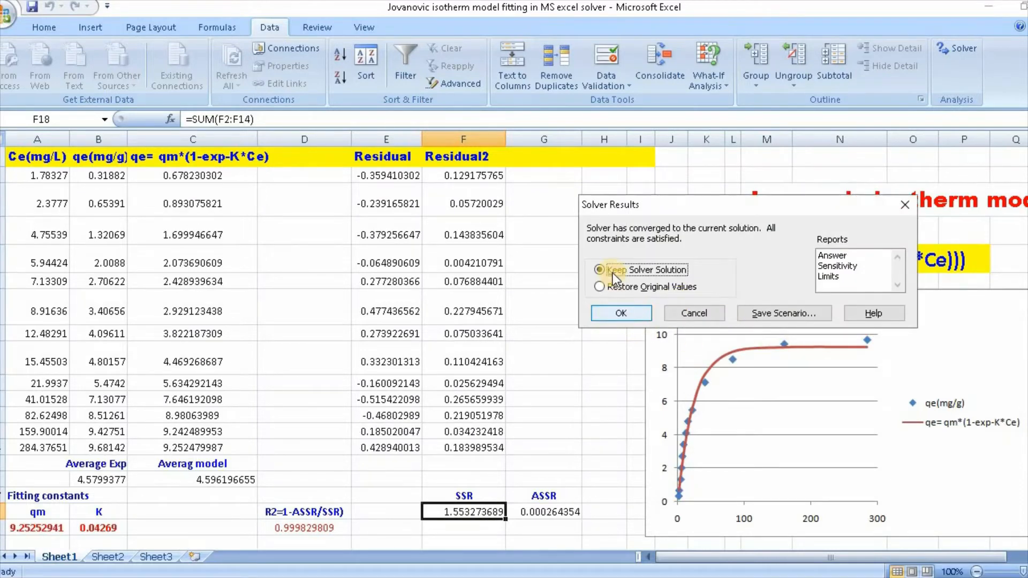
pyautogui.click(621, 314)
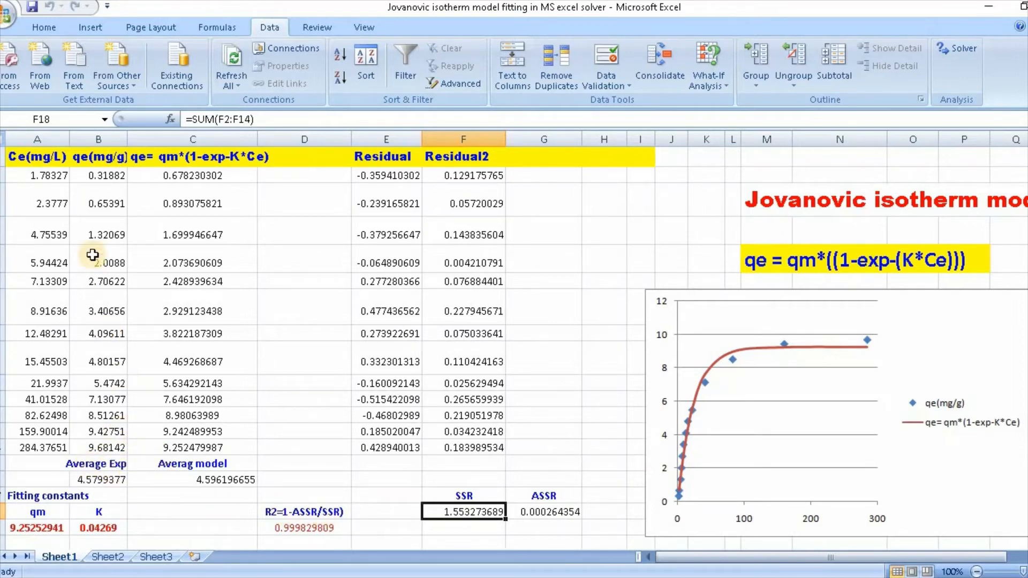
# Inspect the formulas for the experimental average in B16 and the model average in C16
pyautogui.doubleClick(105, 480)
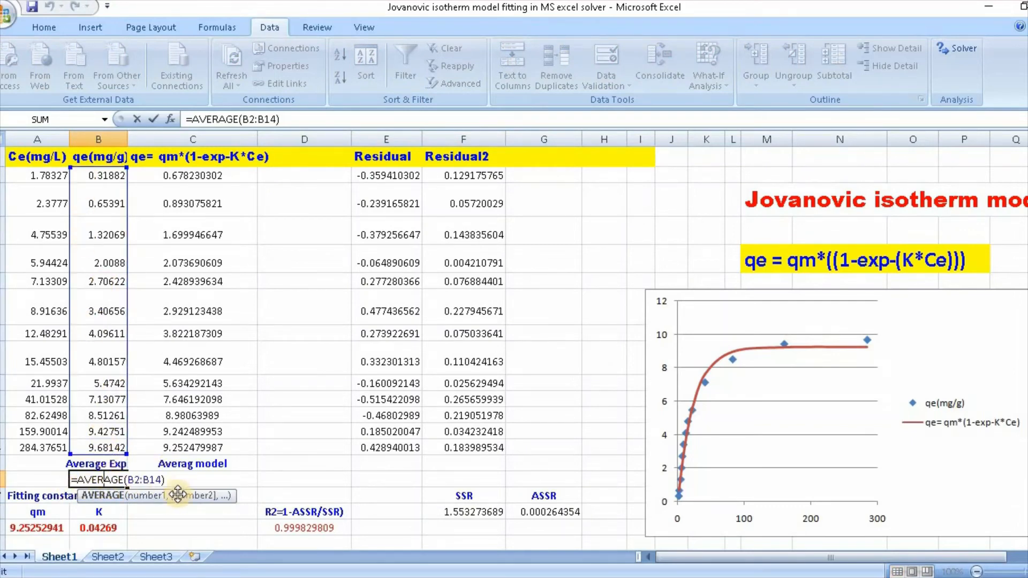
pyautogui.press('Return')
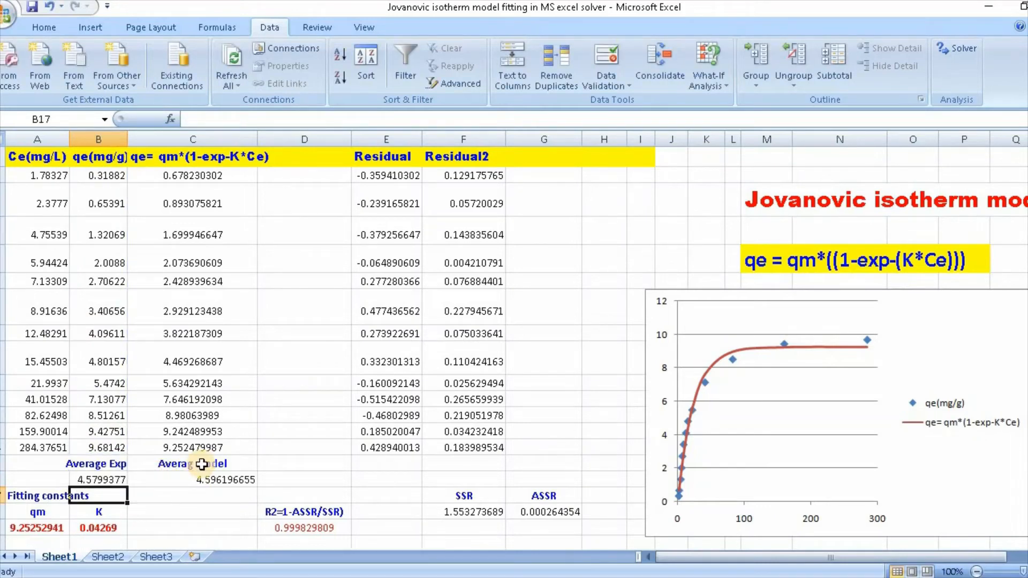
pyautogui.doubleClick(201, 464)
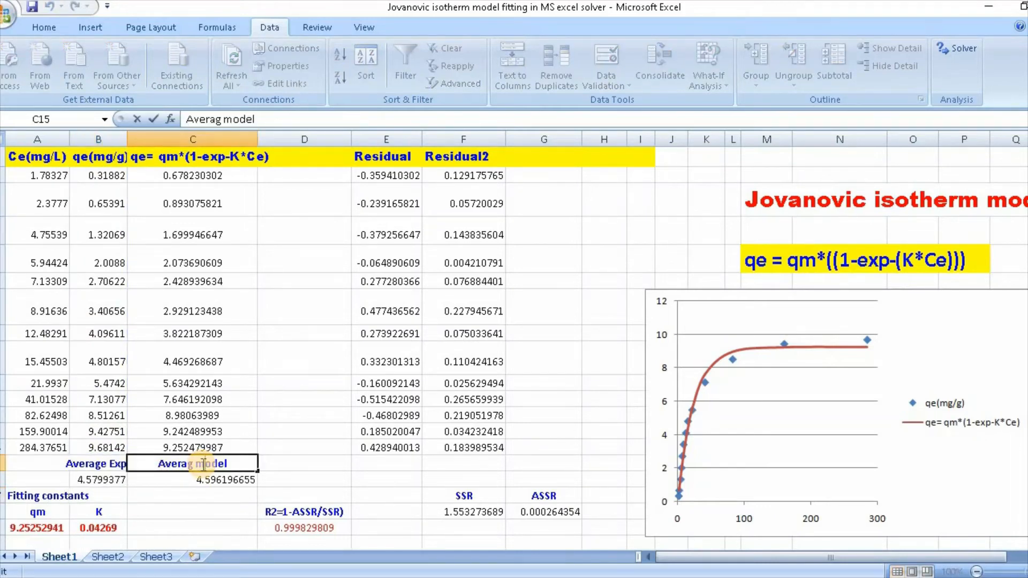
pyautogui.doubleClick(217, 480)
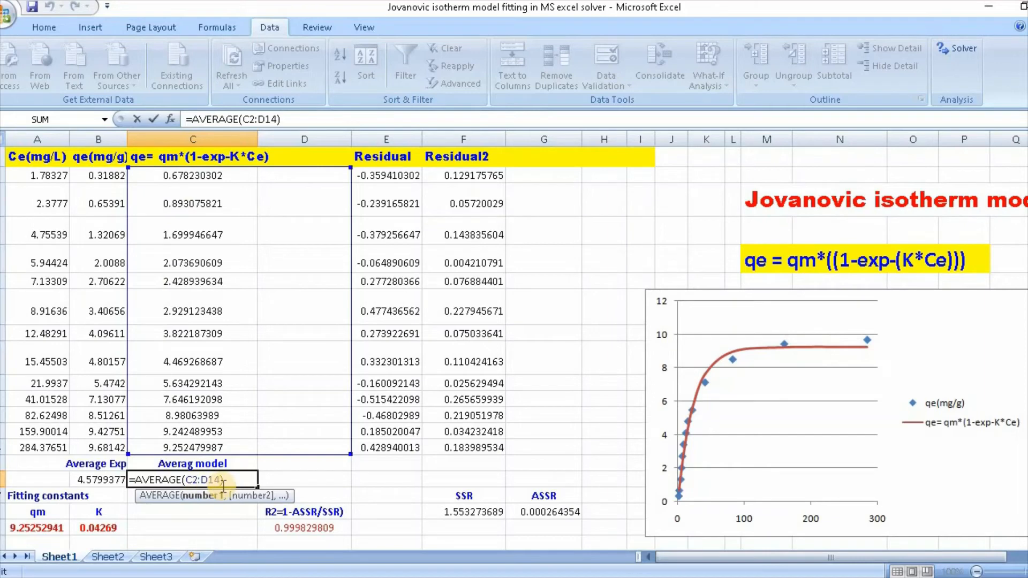
pyautogui.press('Return')
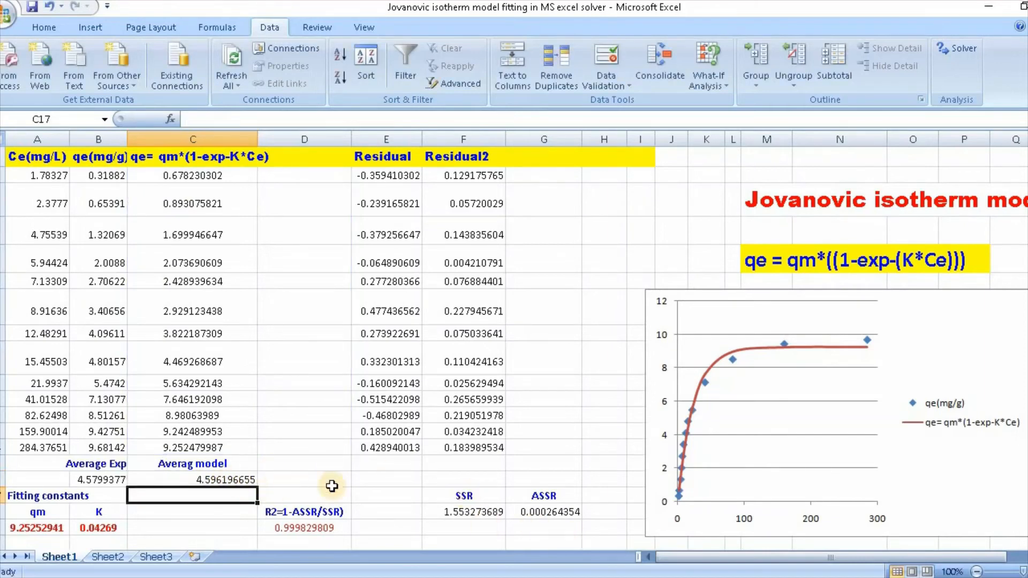
# Inspect the ASSR formula in G18 and the R2 formula in D19
pyautogui.doubleClick(554, 515)
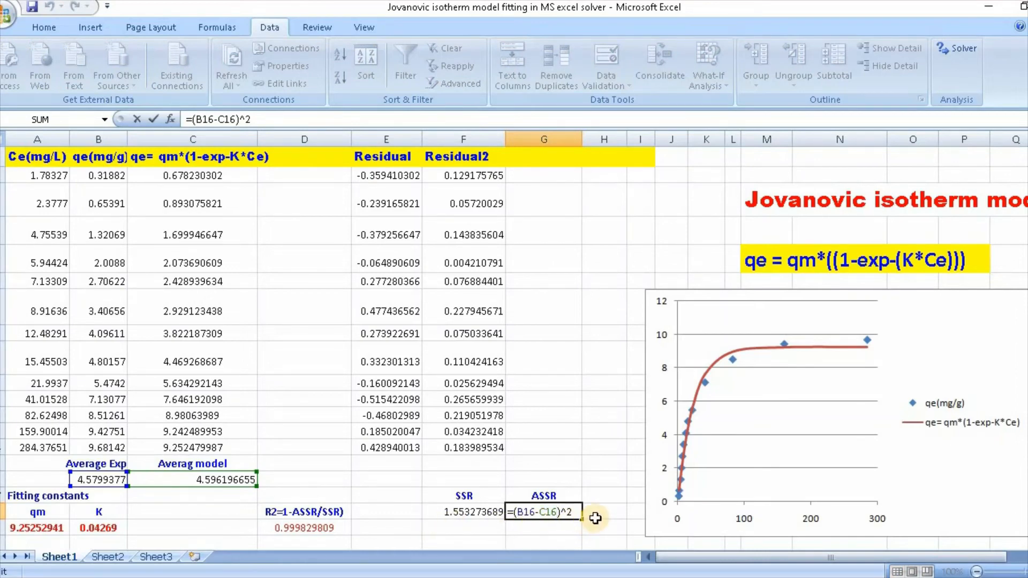
pyautogui.press('Return')
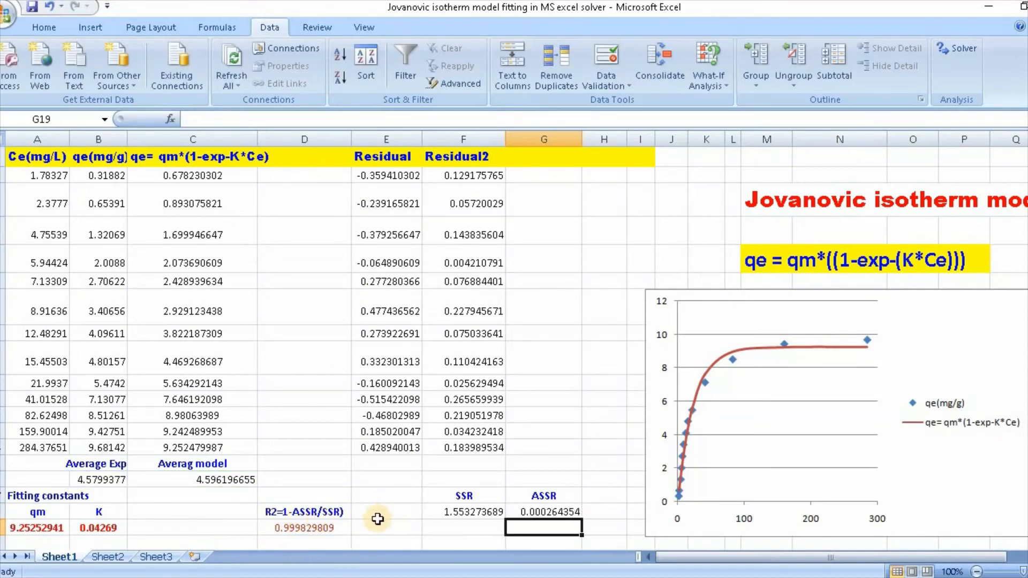
pyautogui.doubleClick(320, 529)
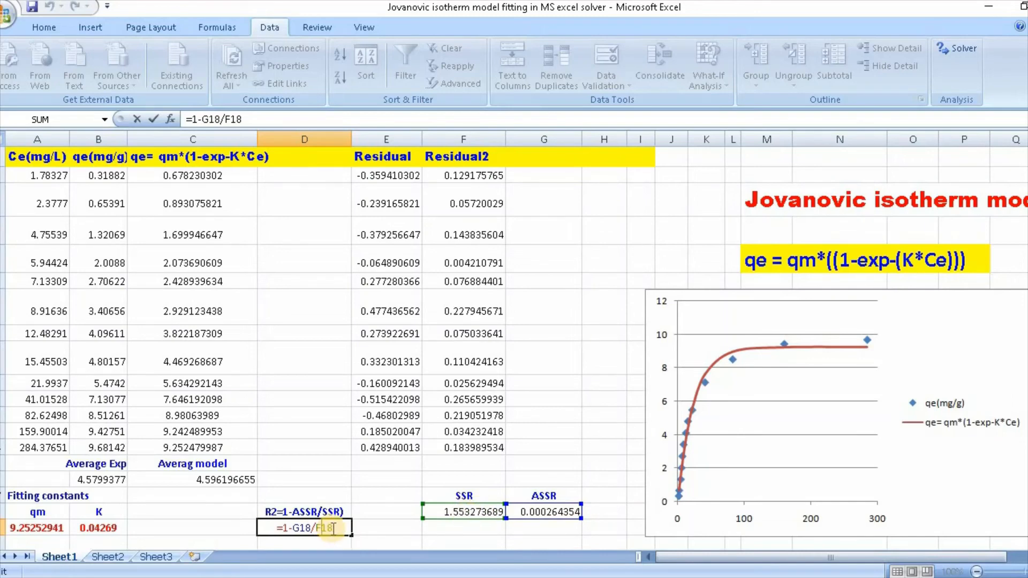
pyautogui.press('Return')
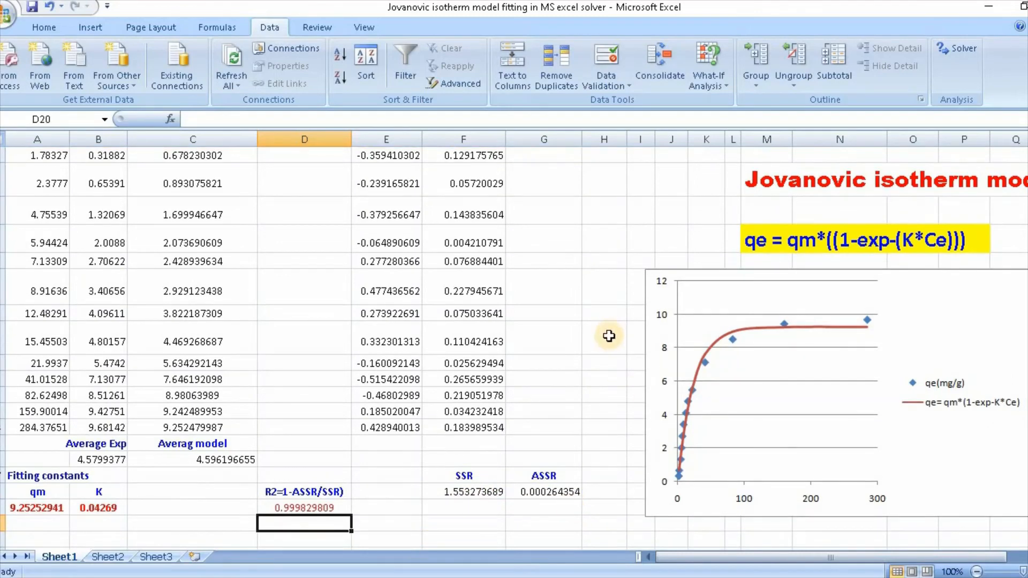
pyautogui.scroll(1, 621, 359)
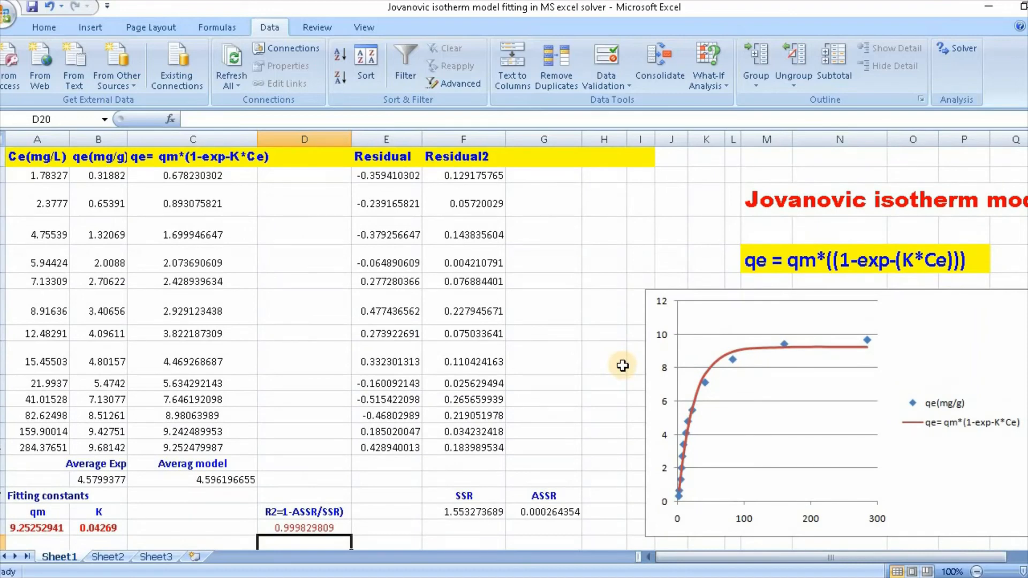